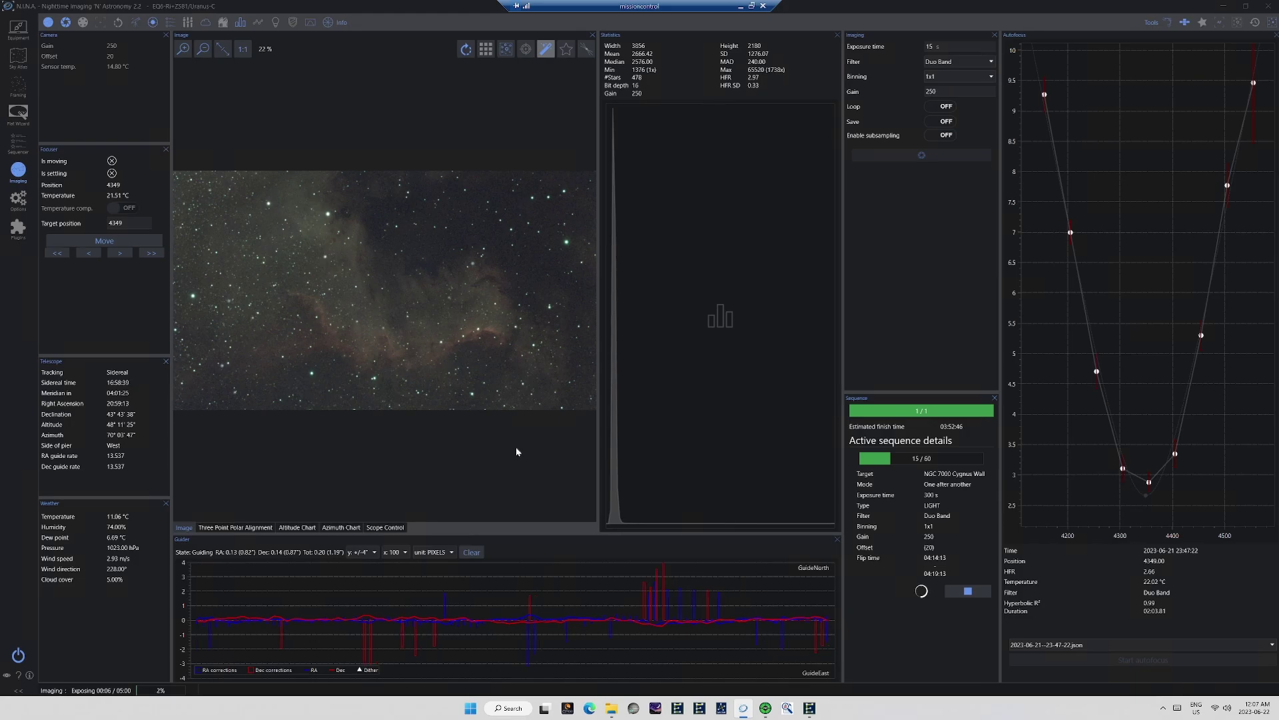
Step: Close the Autofocus chart in N.I.N.A. to enlarge the image view
click(1222, 22)
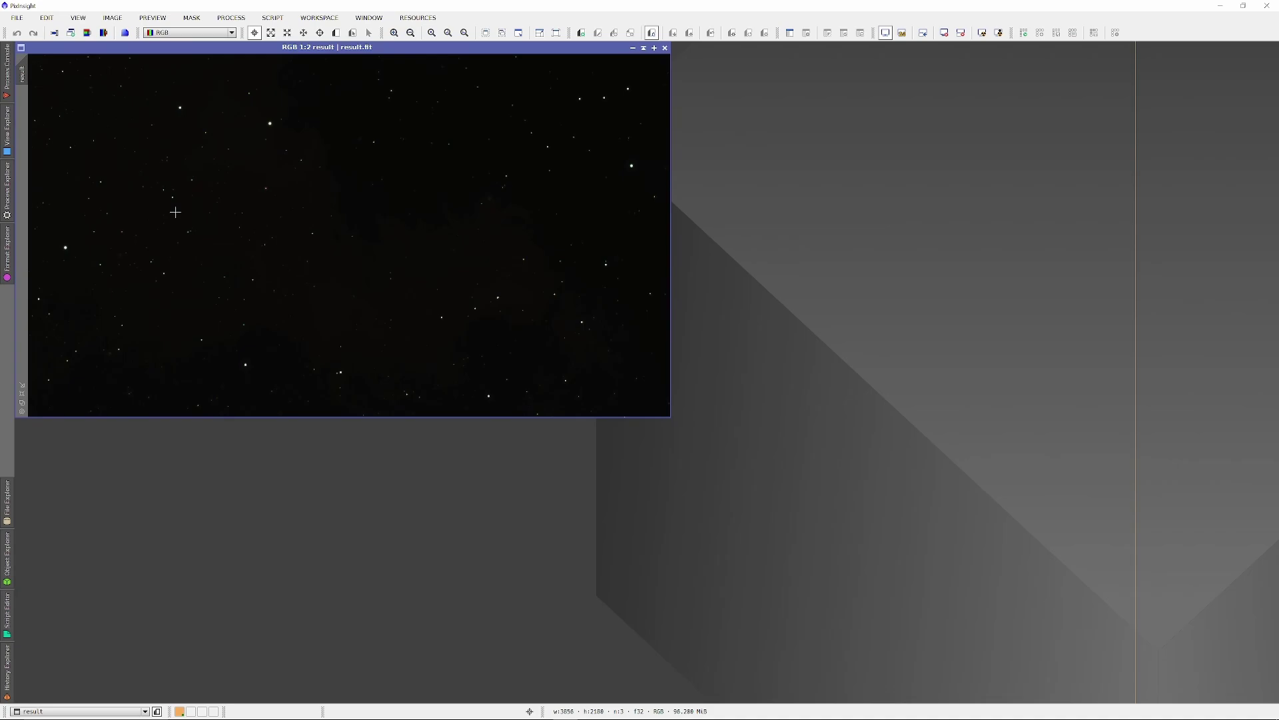
Step: Open ScreenTransferFunction from Favorites and auto-stretch 'result1' to reveal the reddish Cygnus Wall
click(8, 189)
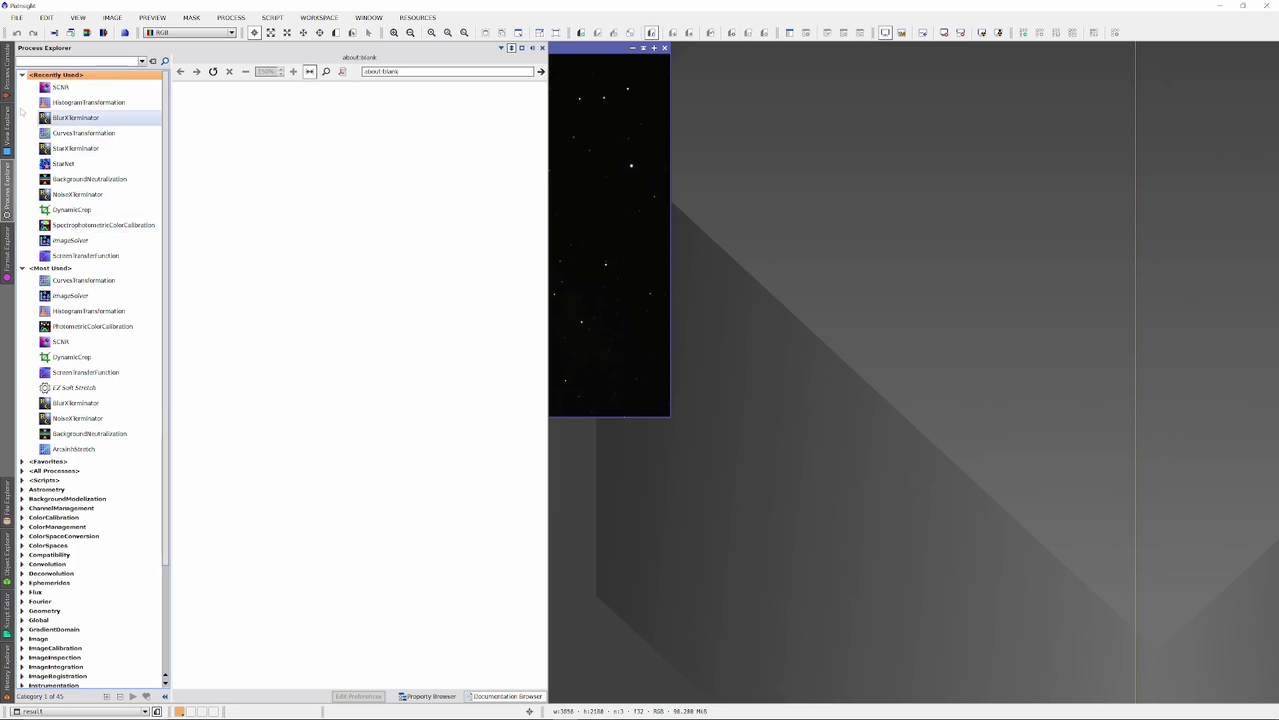
click(22, 75)
click(22, 84)
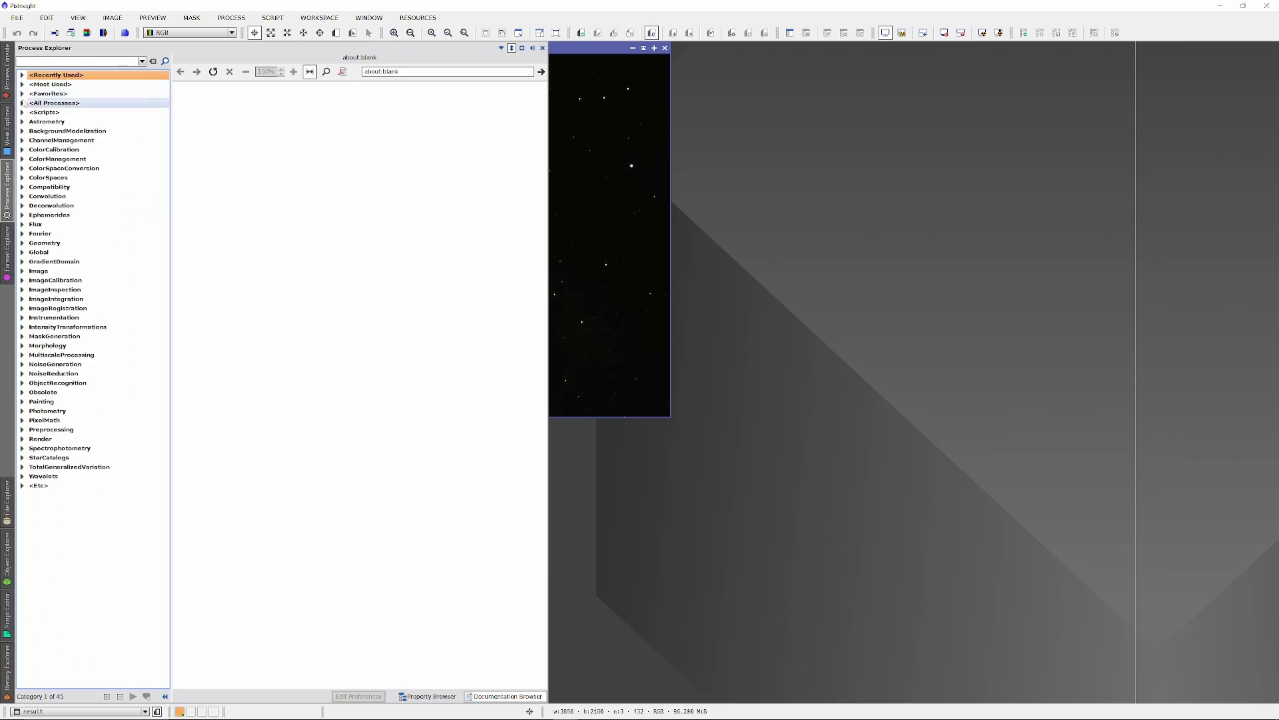
click(22, 93)
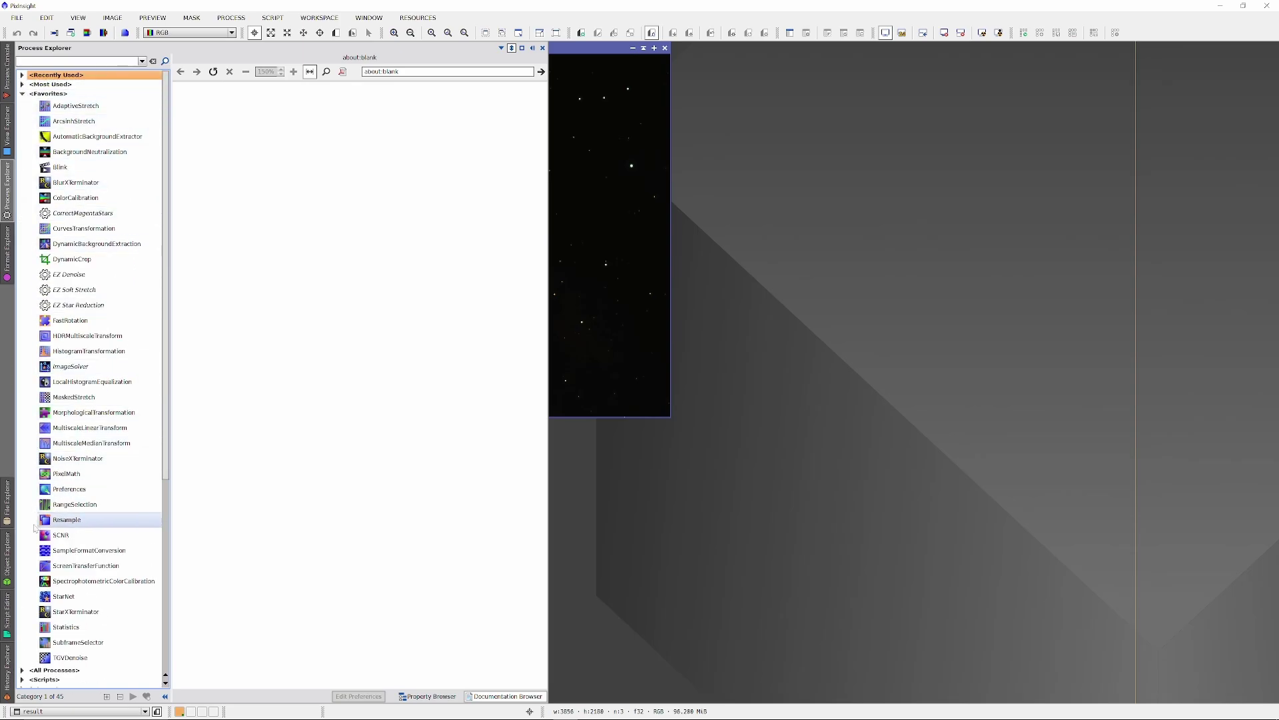
double_click(62, 567)
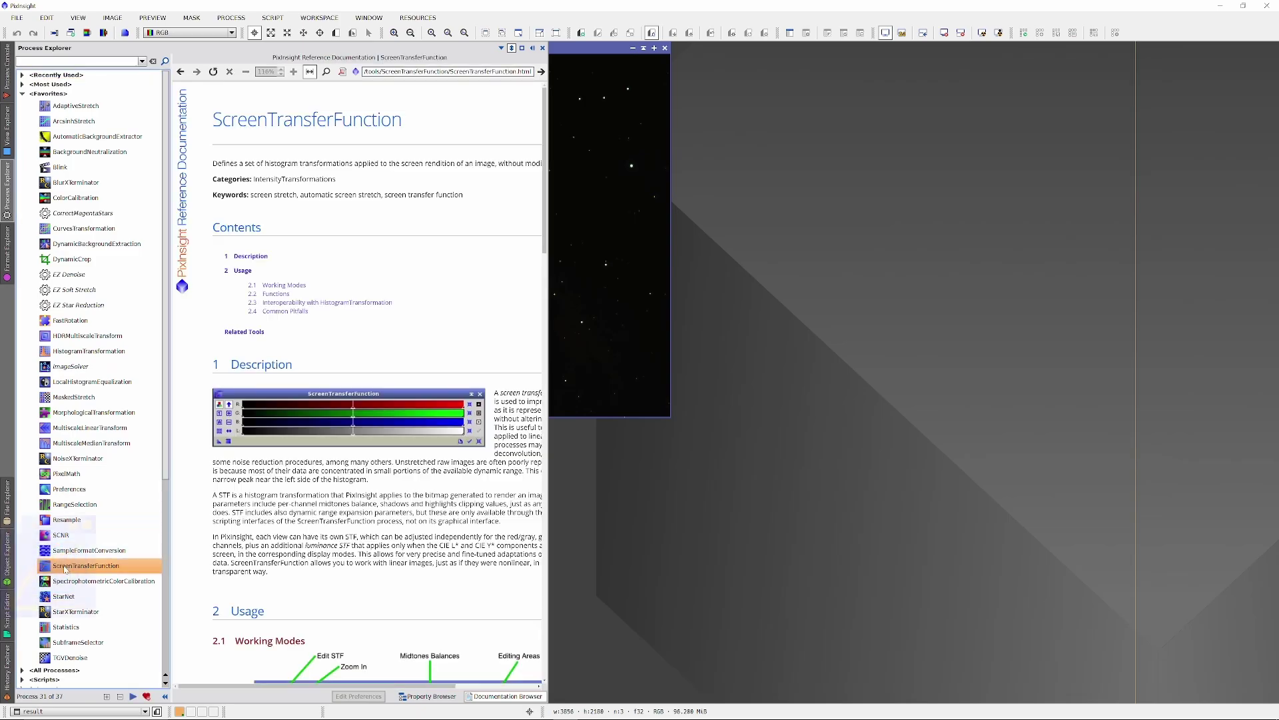
click(681, 547)
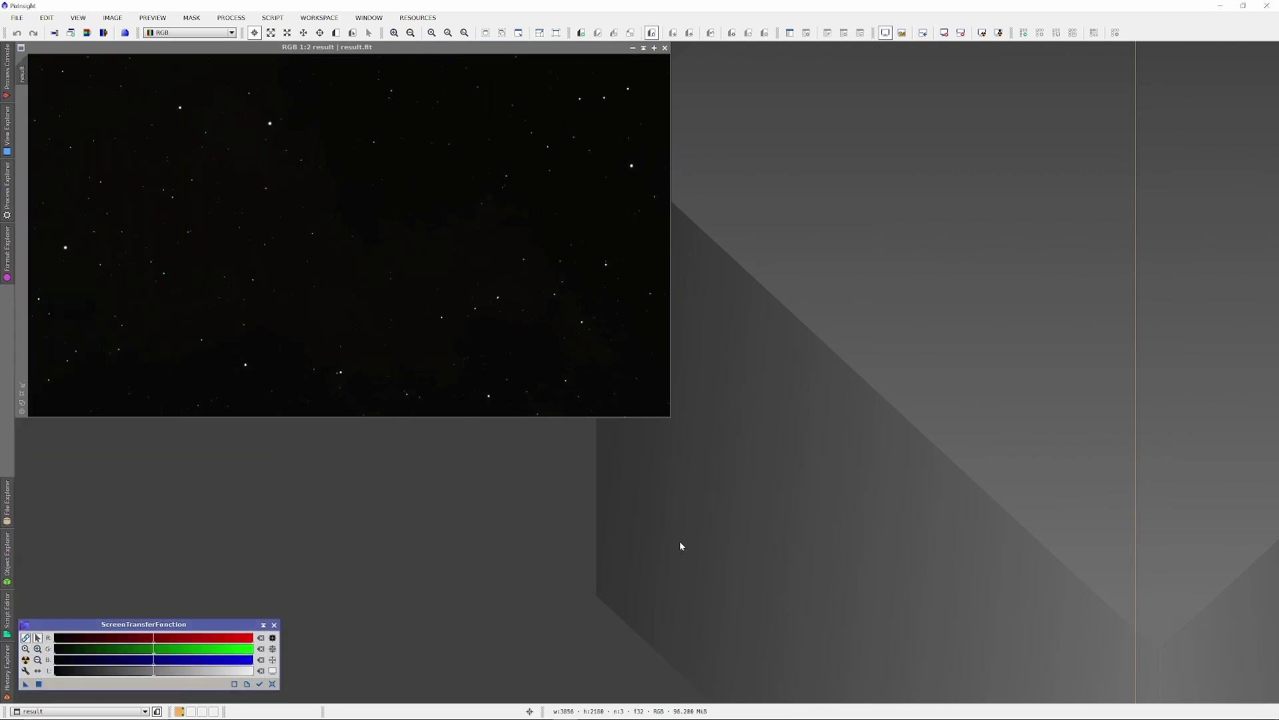
click(25, 659)
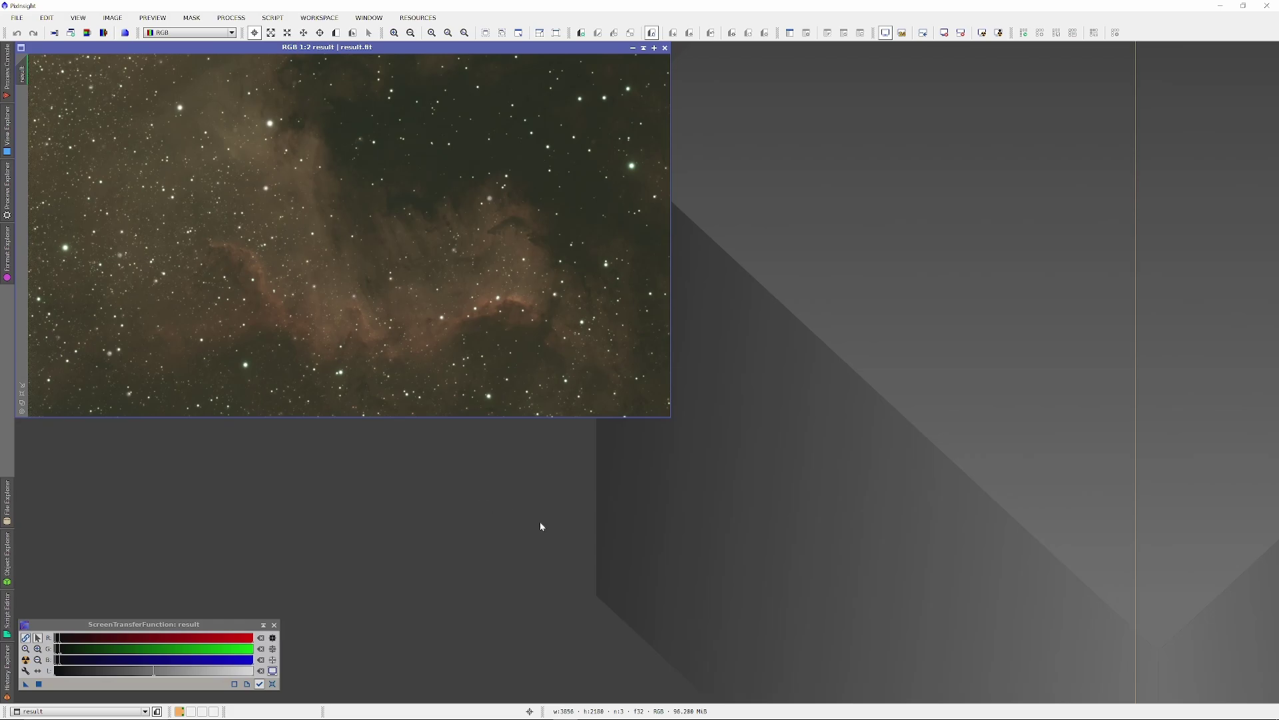
Step: Reset the screen stretch so 'result1' shows in its linear view again
click(9, 194)
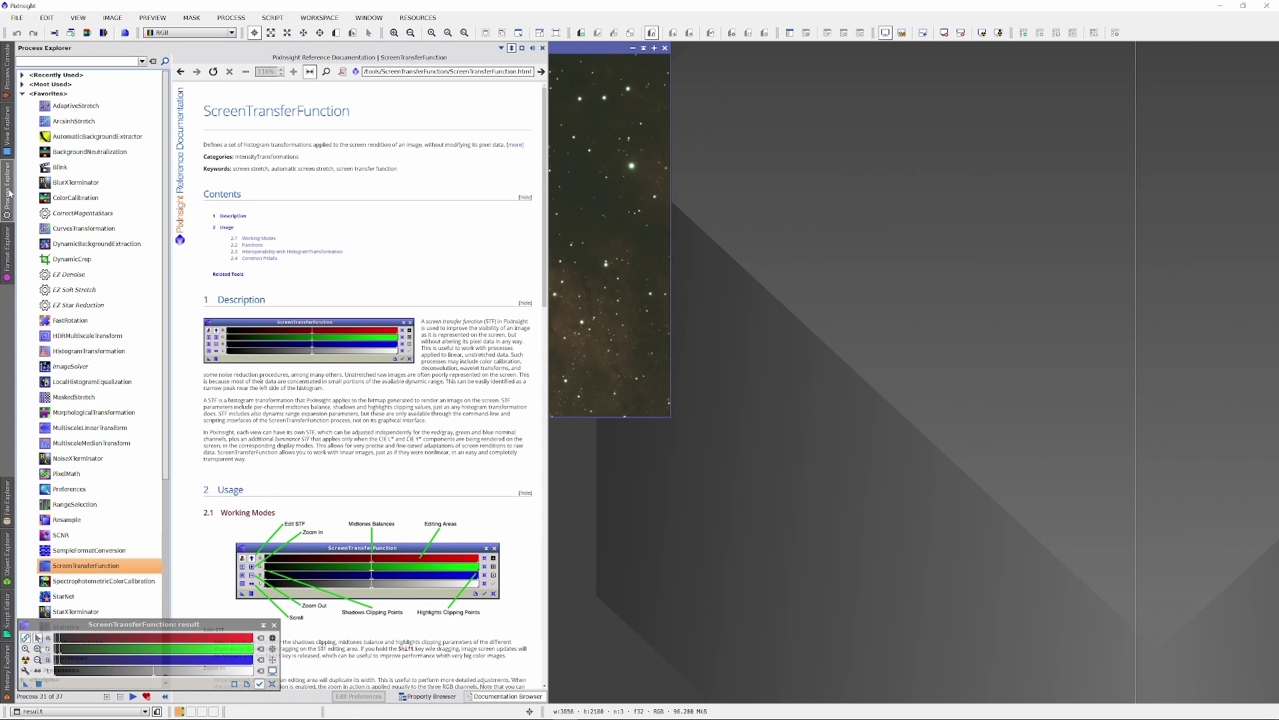
click(274, 684)
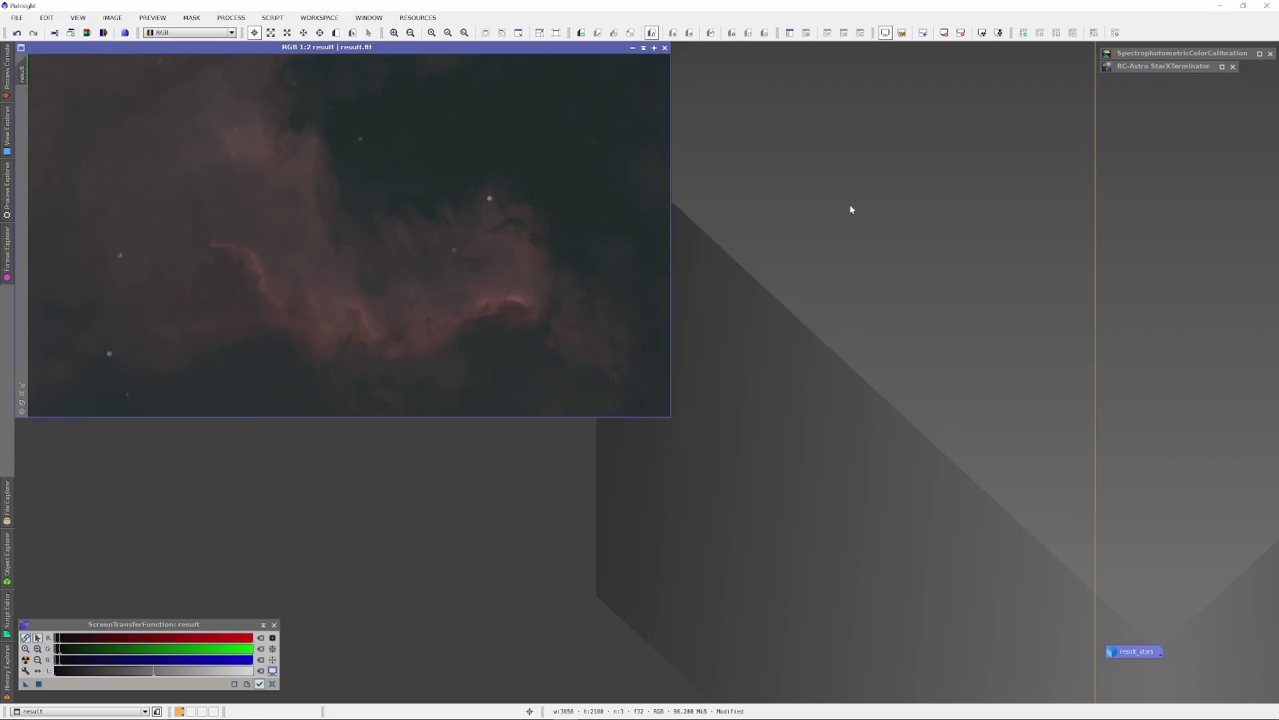
click(231, 17)
mouse_move(238, 33)
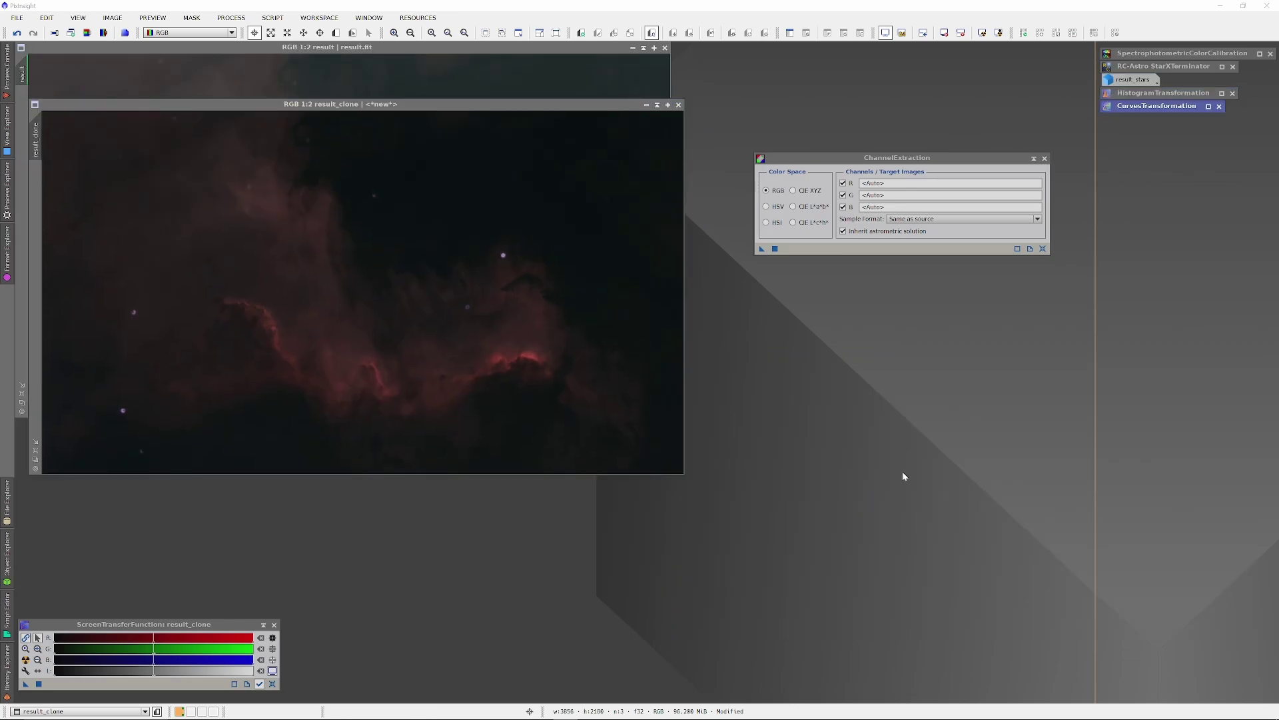
Step: Open the ColorSaturation and ArcsinhStretch processes from the Process menu
click(8, 191)
click(8, 191)
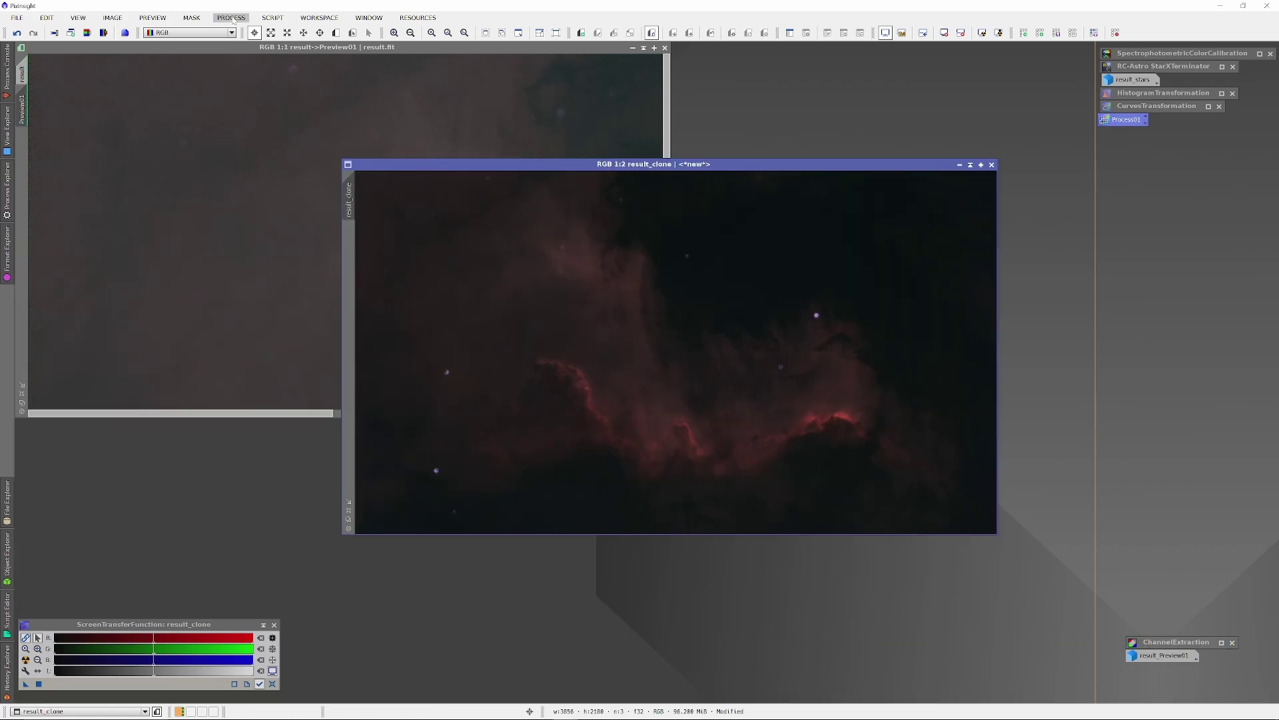
click(233, 19)
mouse_move(280, 287)
click(400, 326)
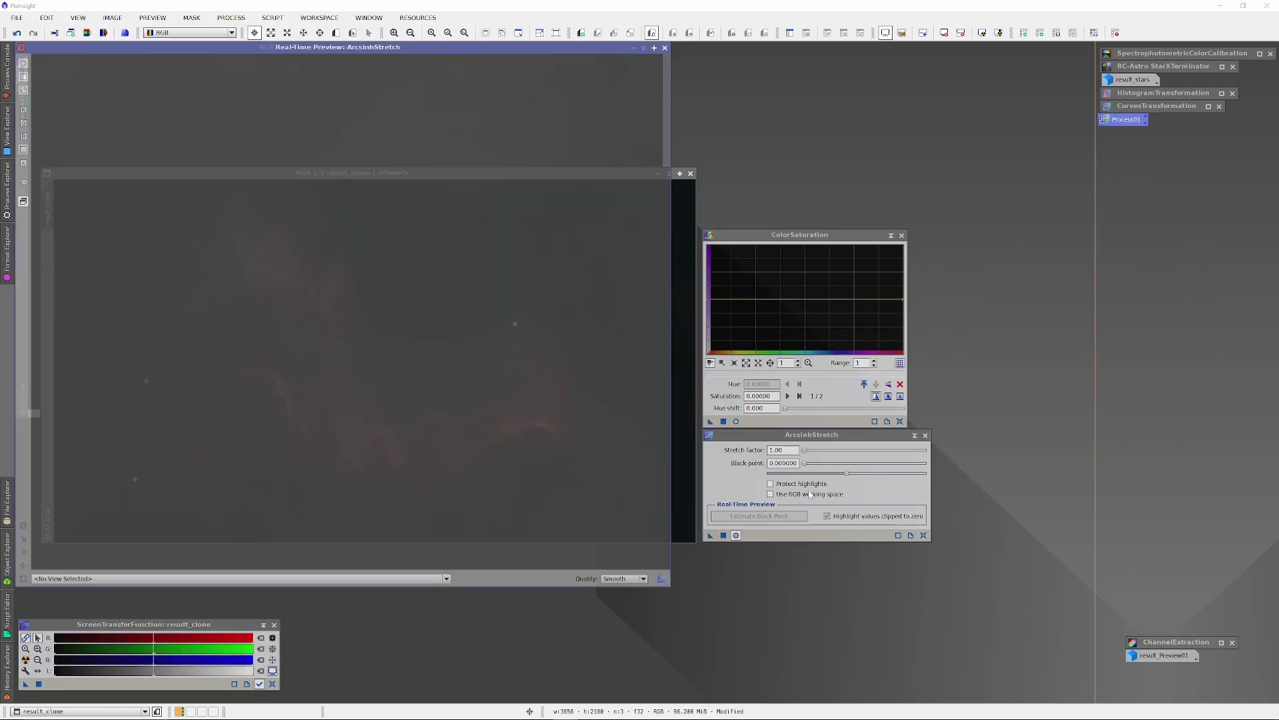
Step: Enable ArcsinhStretch real-time preview with highlights protected and adjust the black point
click(827, 516)
click(828, 516)
click(787, 517)
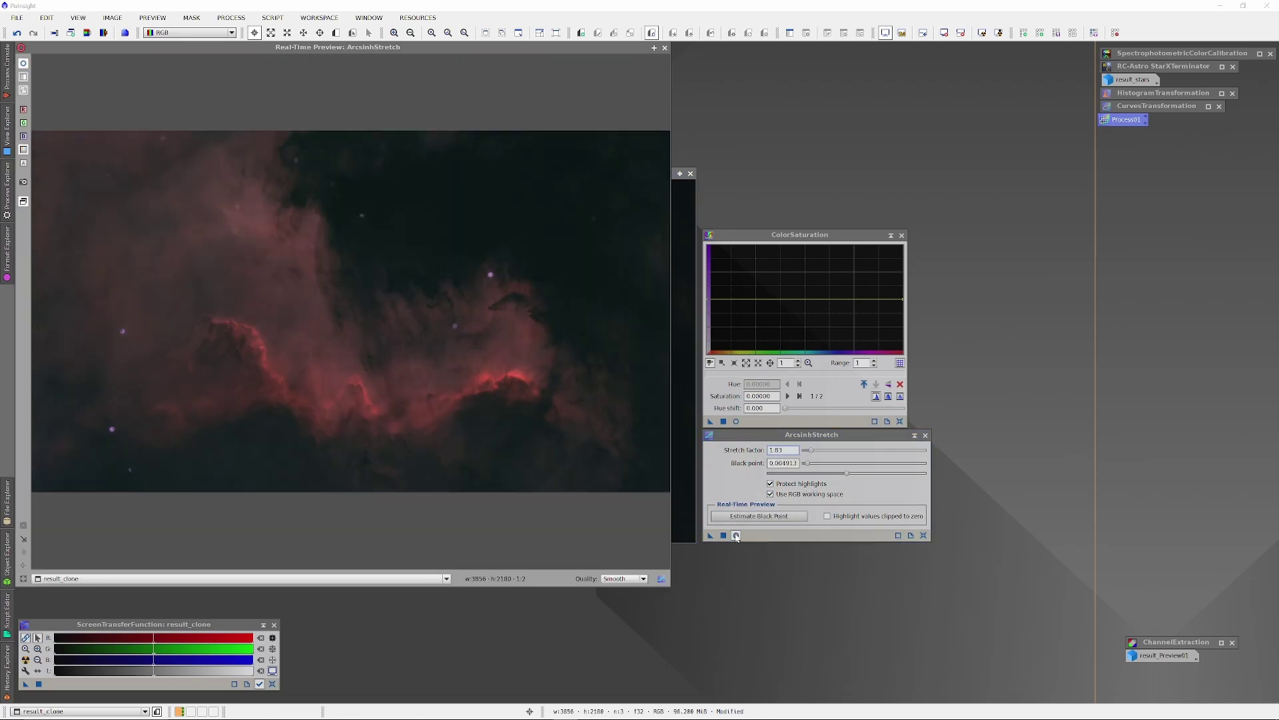
click(737, 536)
click(231, 17)
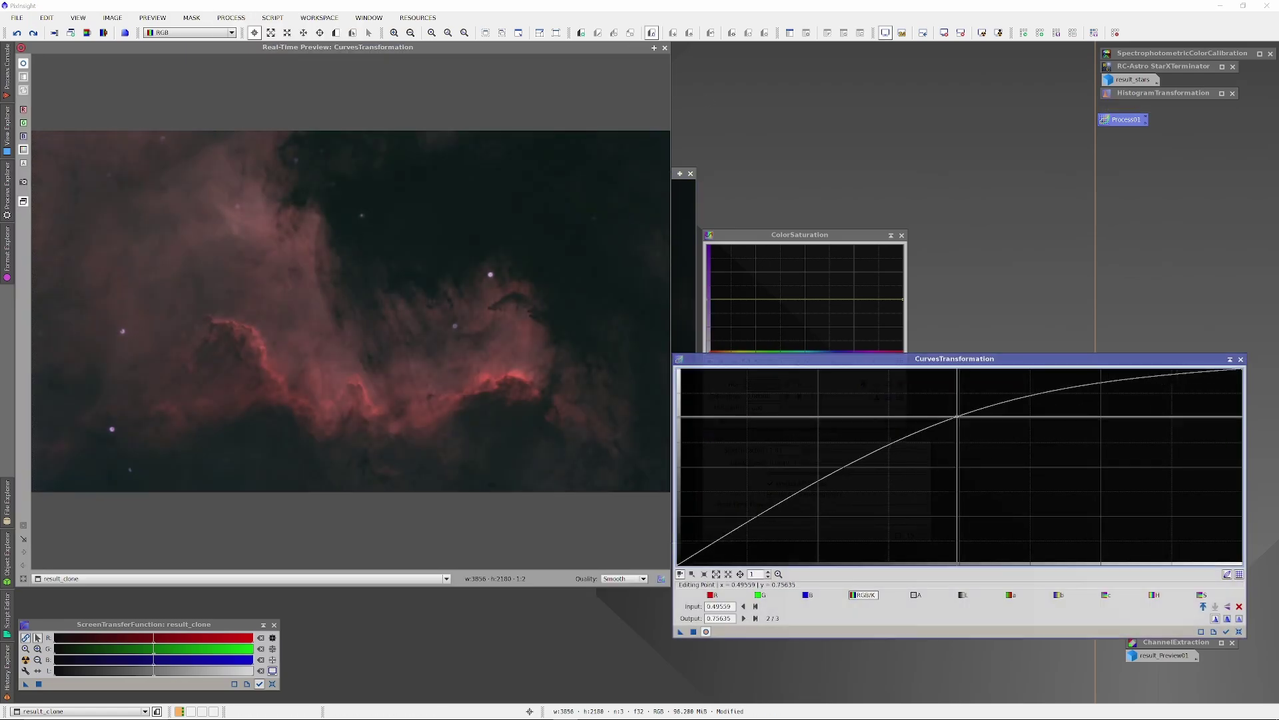
Step: Add a fourth point to the curve to lift the nebula's midtones
click(745, 519)
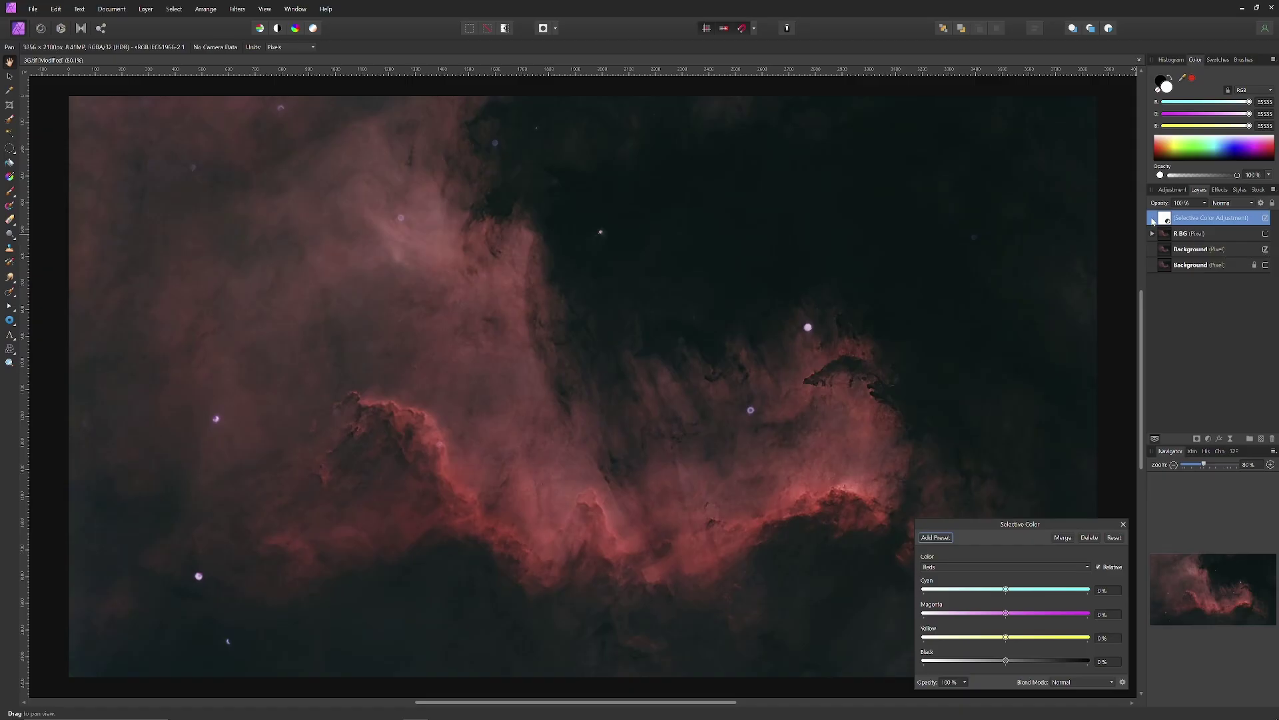
Step: Nest Selective Color in Background and set Blues cyan, magenta and yellow to -100%
drag(1188, 241, 1187, 256)
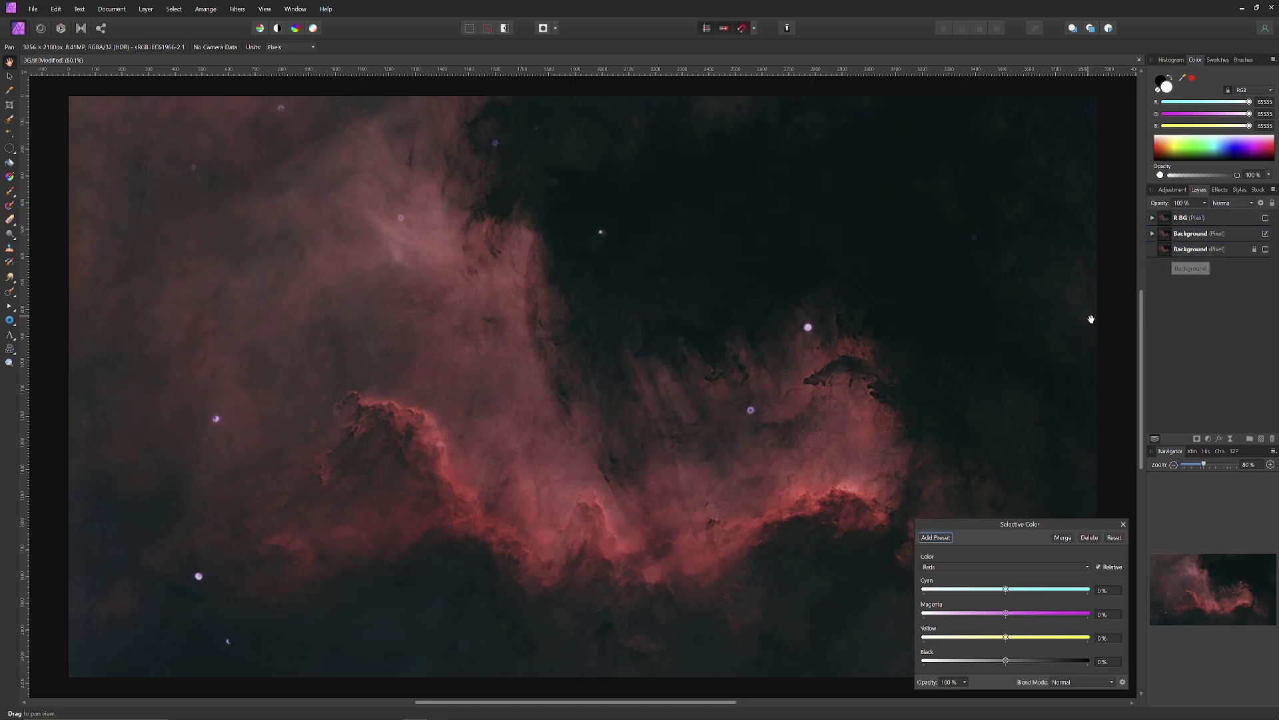
click(1088, 568)
click(933, 626)
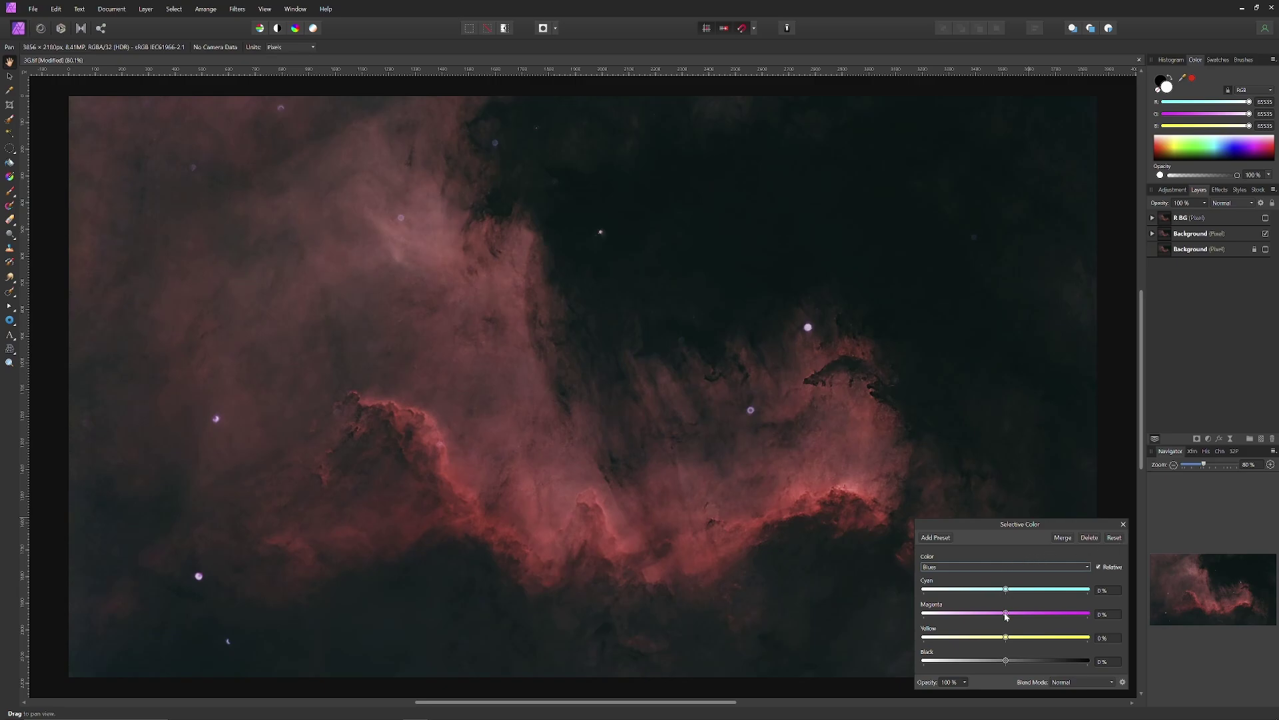
drag(1005, 613, 928, 615)
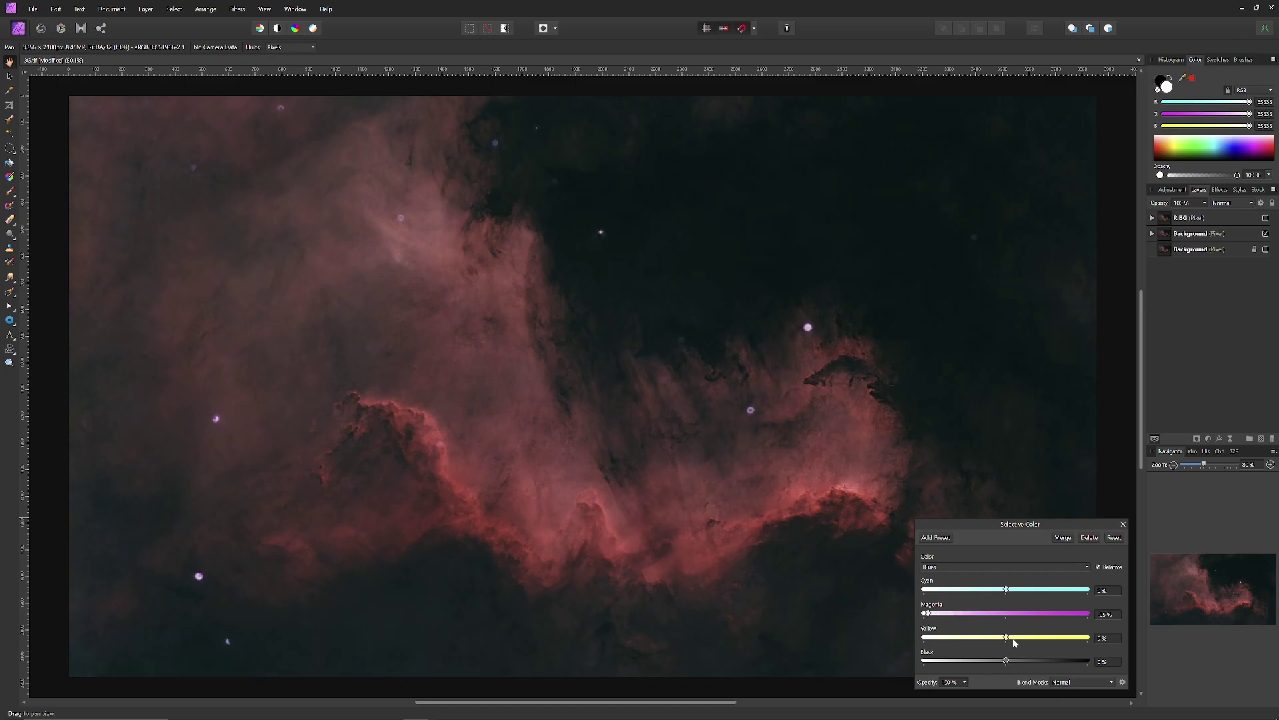
drag(1006, 637, 923, 613)
drag(1006, 590, 1088, 590)
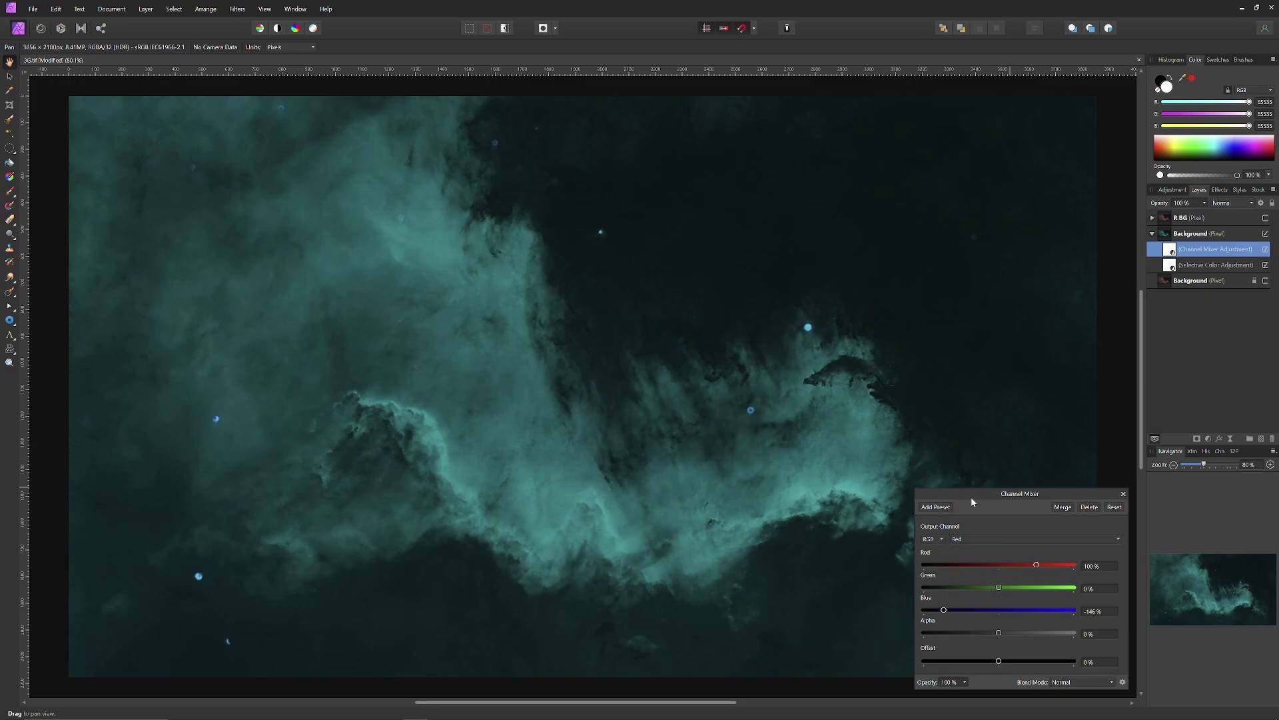
Step: Move the Channel Mixer panel aside and return Red output's Green slider to 0%
drag(970, 497, 1078, 488)
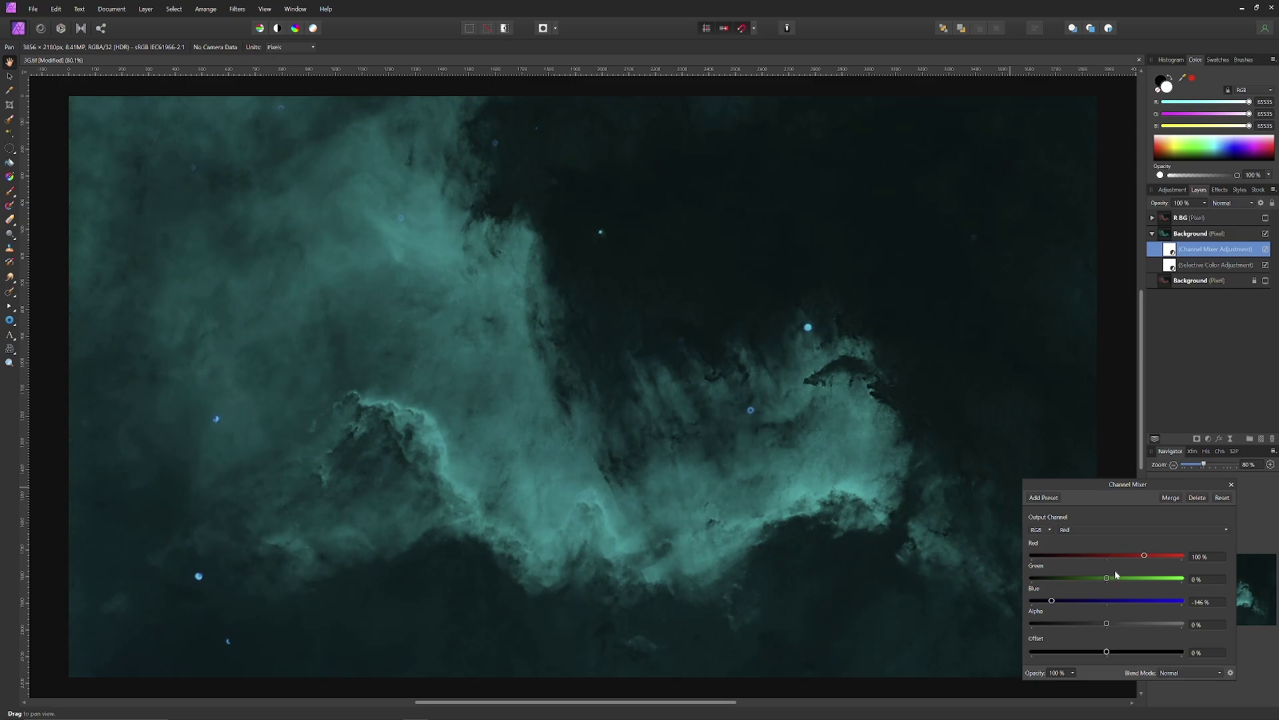
drag(1107, 582, 1073, 584)
mouse_move(1071, 583)
mouse_down()
mouse_move(1060, 580)
mouse_move(1146, 578)
mouse_move(1056, 578)
mouse_move(1208, 578)
mouse_move(1073, 579)
mouse_up()
drag(1081, 578, 979, 566)
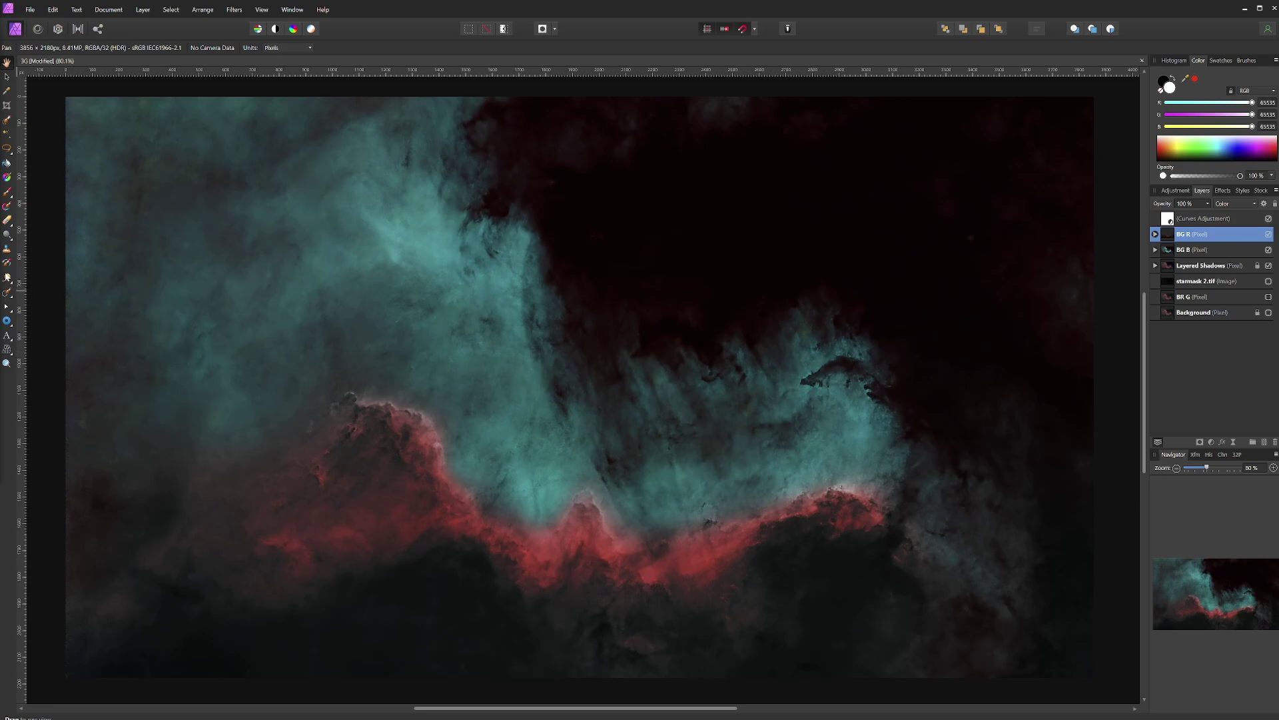
Step: Set the Erase Brush to 1044 px width with 35% flow
click(6, 221)
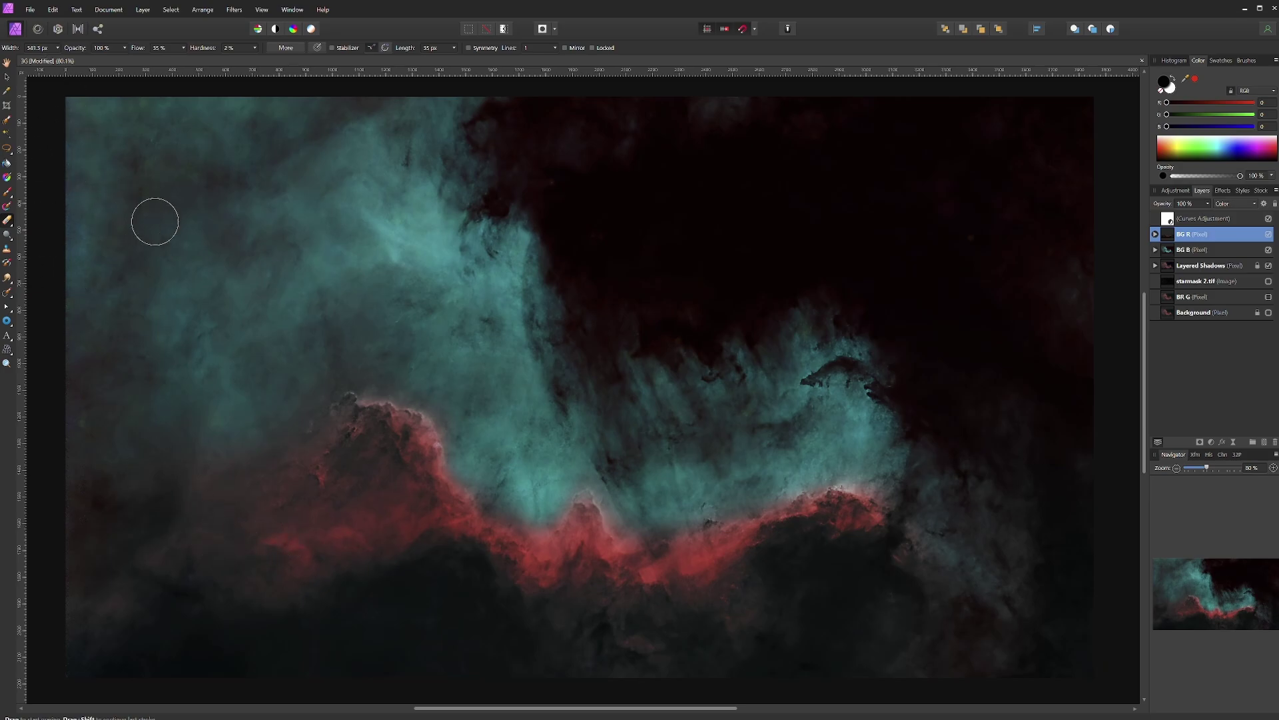
key(bracketright)
key(bracketright)
key(bracketright)
key(bracketright)
key(bracketright)
key(bracketright)
key(bracketright)
key(bracketright)
key(bracketright)
key(bracketright)
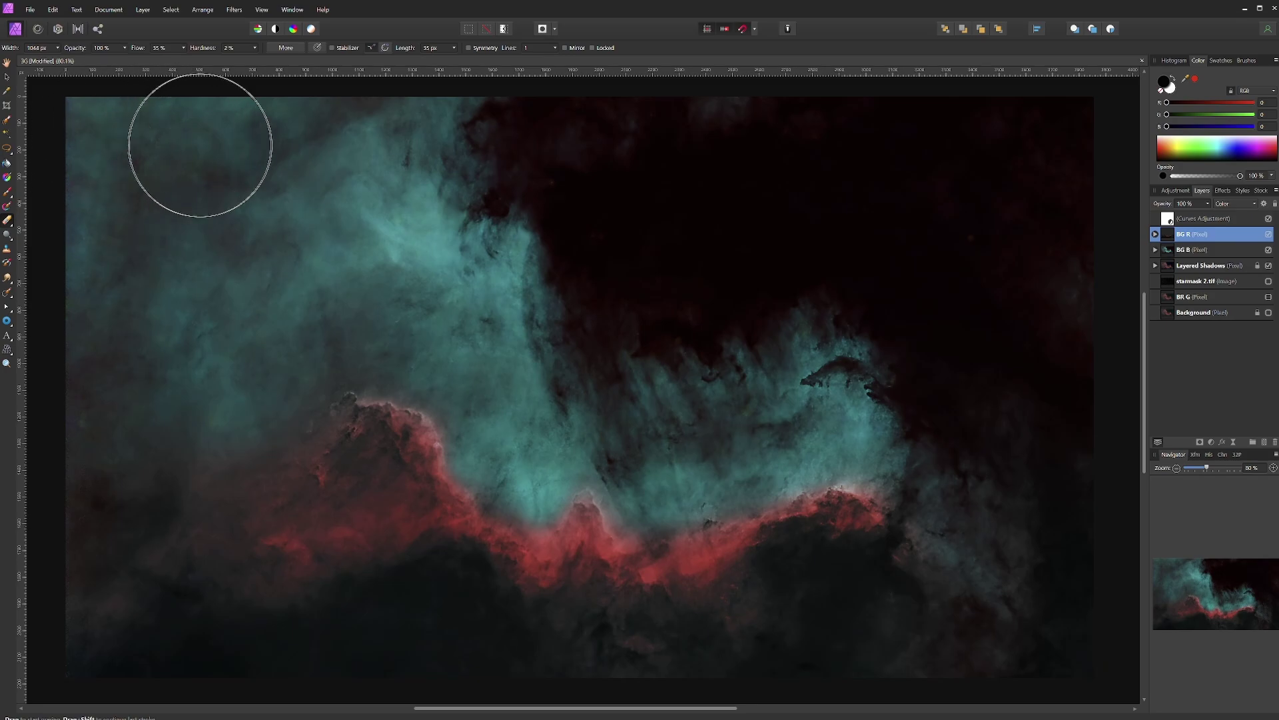
click(182, 52)
drag(186, 59, 187, 64)
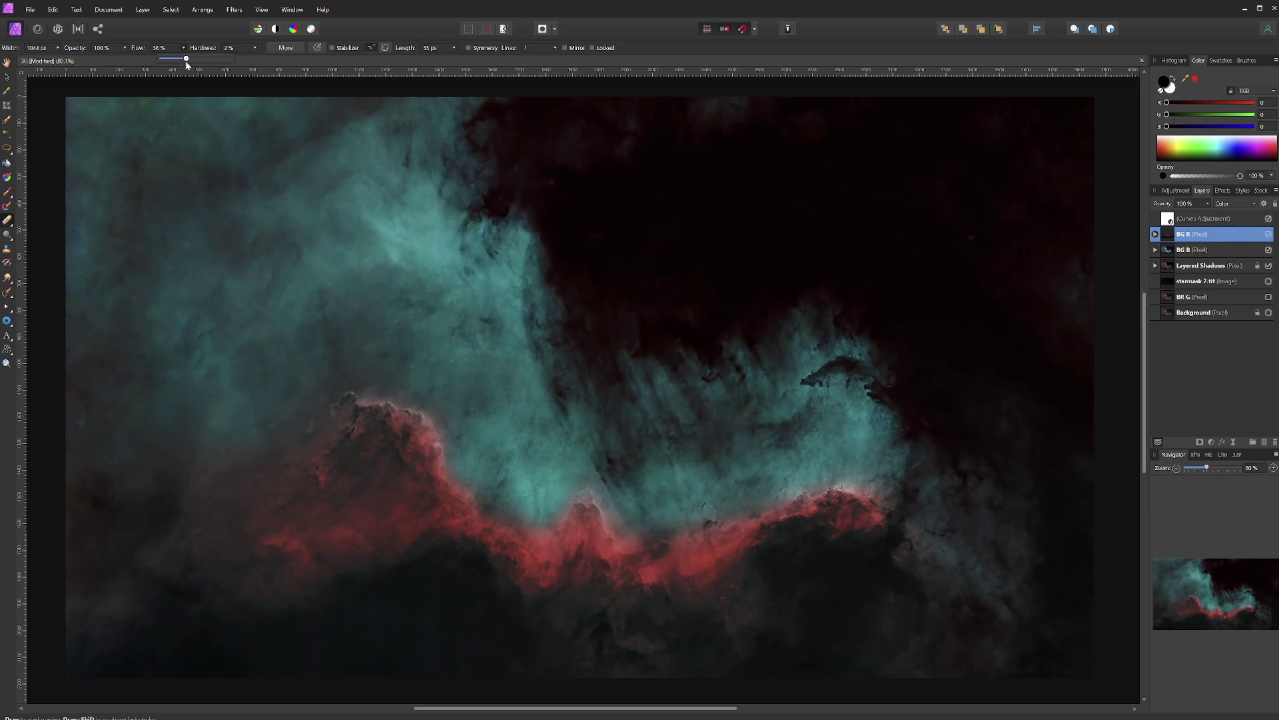
drag(185, 61, 184, 61)
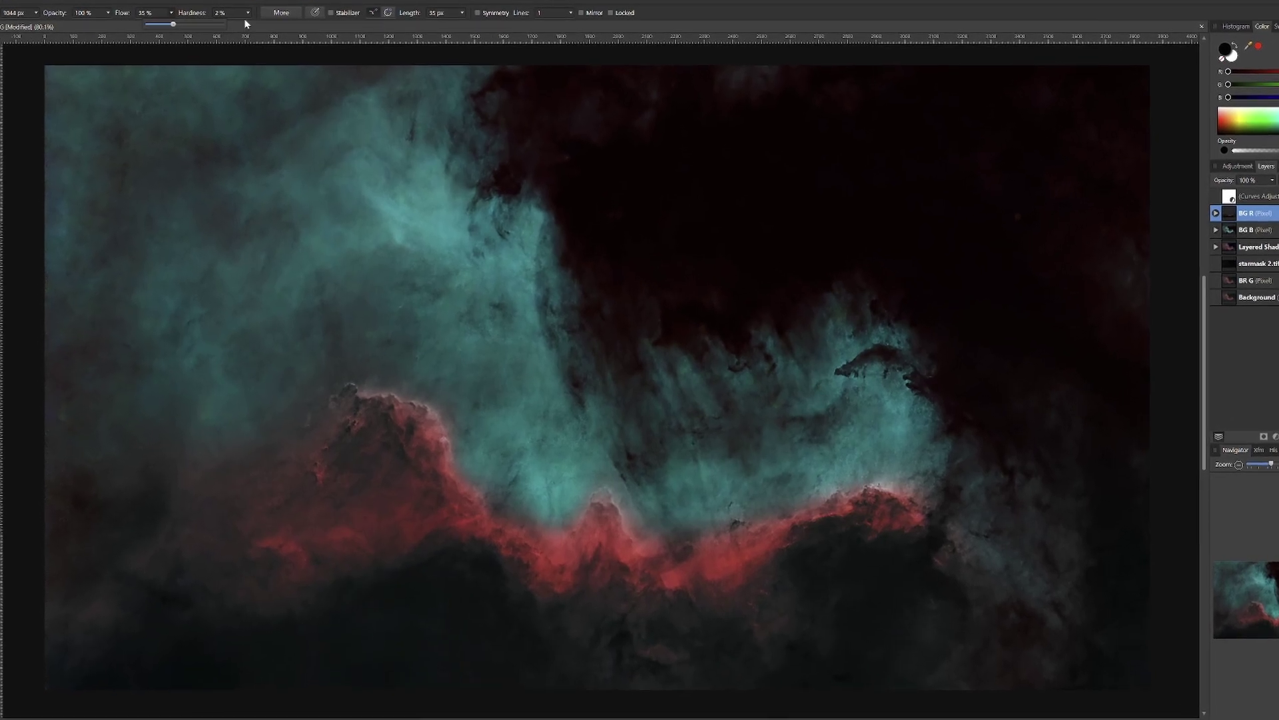